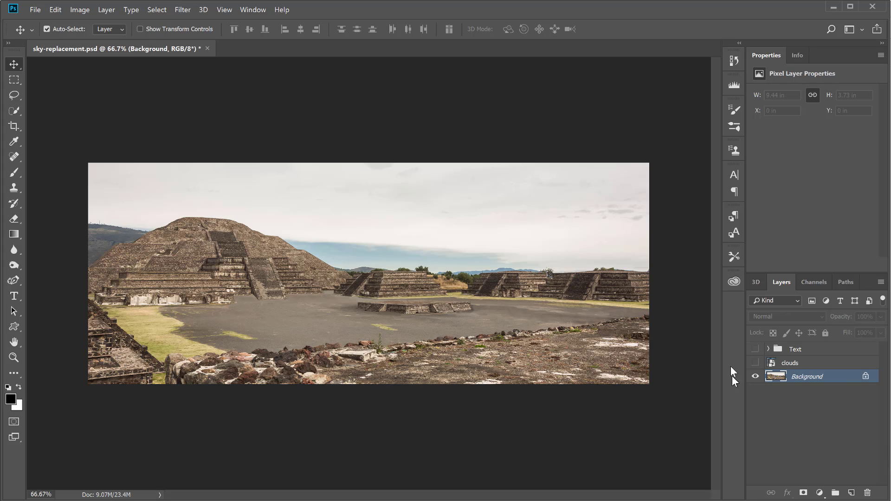
# Turn on the visibility of the clouds layer and make it the active layer
pyautogui.click(755, 363)
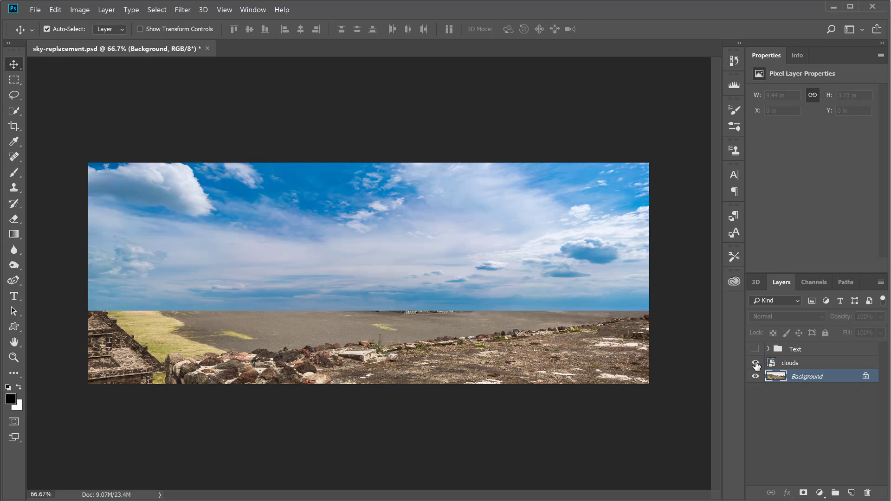
pyautogui.click(756, 363)
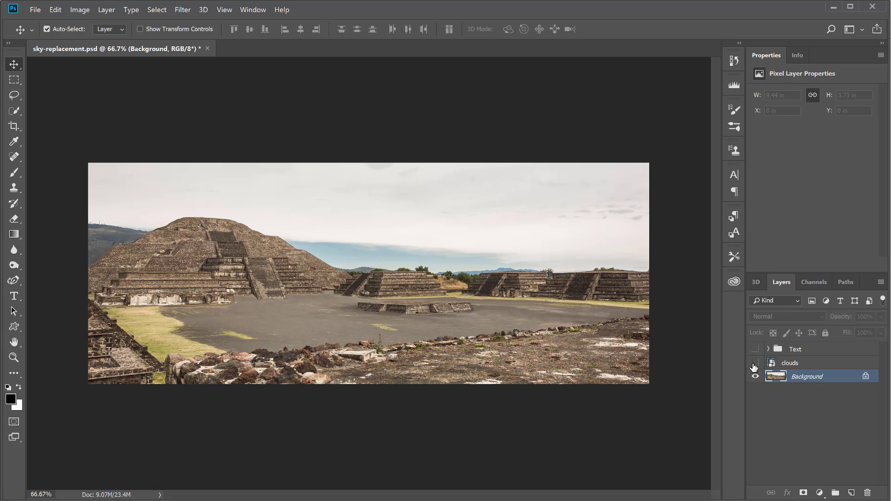
pyautogui.click(754, 364)
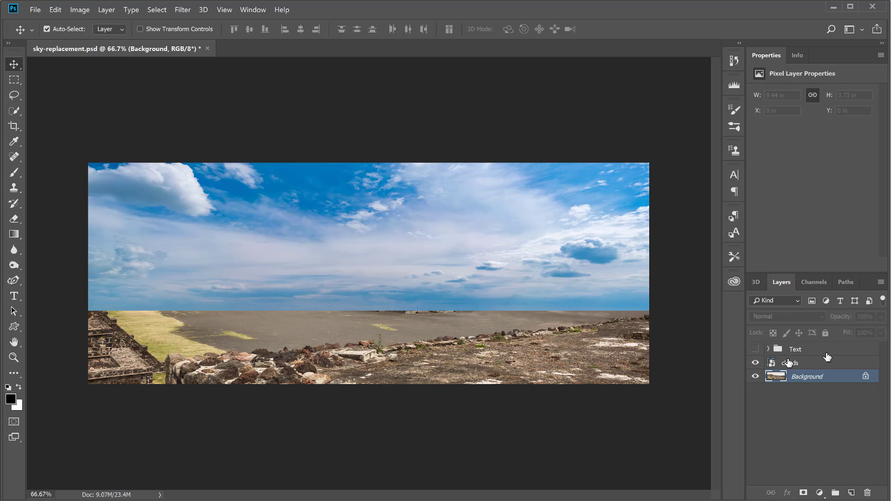
pyautogui.click(849, 365)
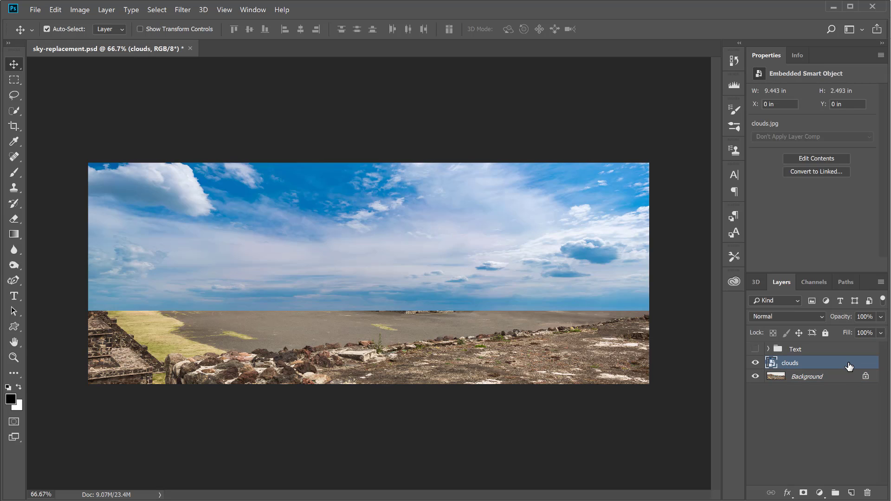
pyautogui.doubleClick(849, 365)
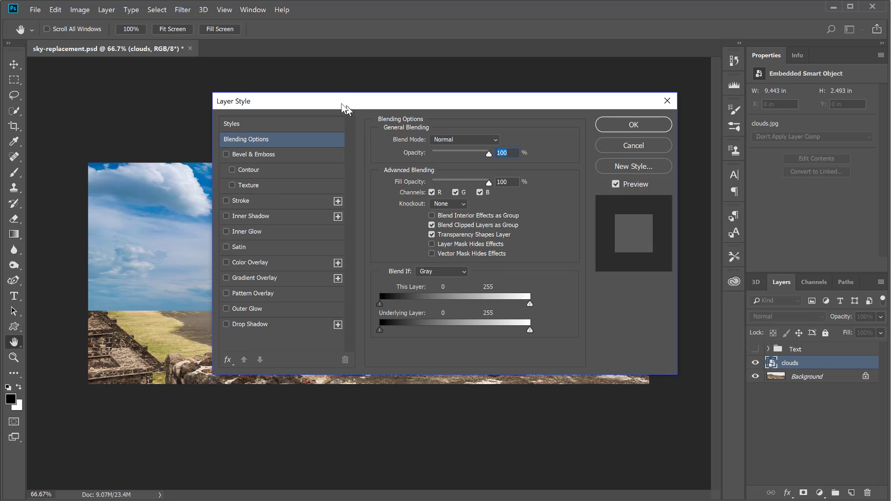
pyautogui.moveTo(342, 104); pyautogui.dragTo(553, 21)
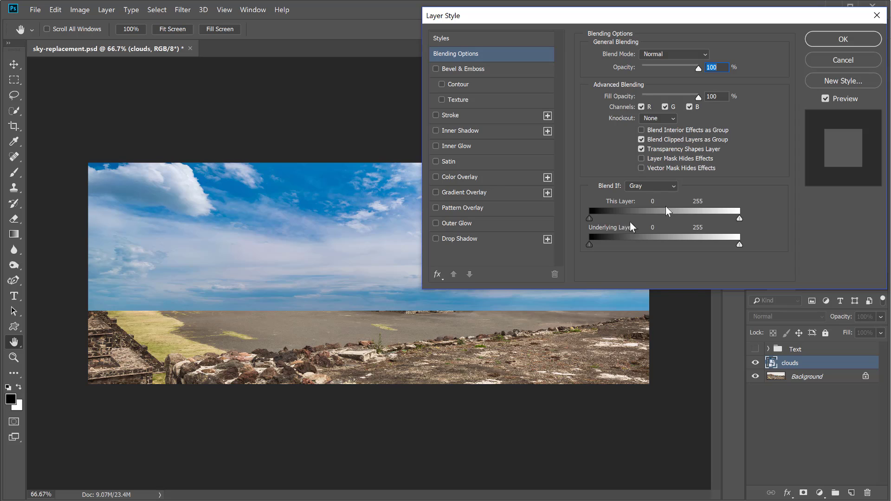
pyautogui.click(669, 185)
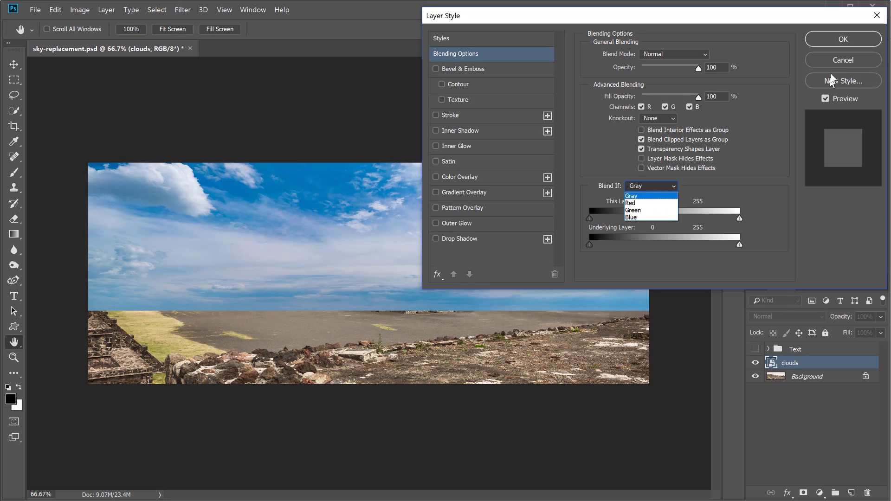
pyautogui.click(829, 62)
pyautogui.click(828, 59)
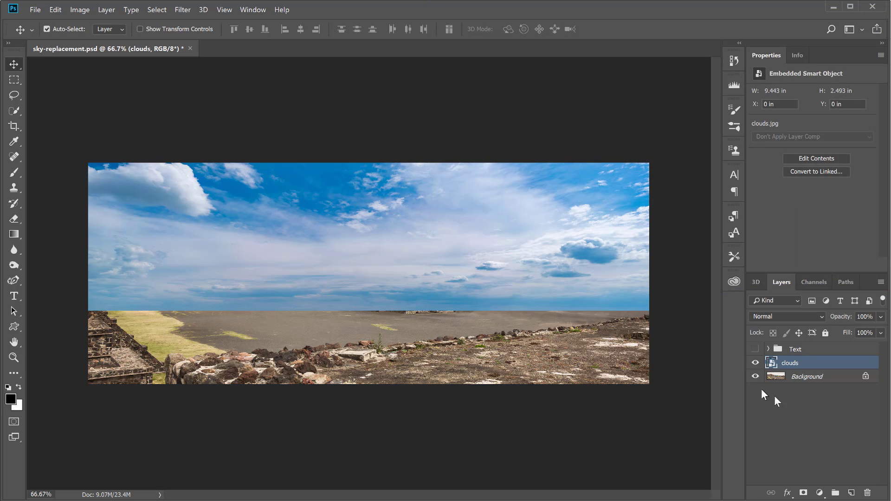
# Compare the image's Red, Blue and Green channels individually, and return to the RGB composite and the layer list
pyautogui.click(807, 281)
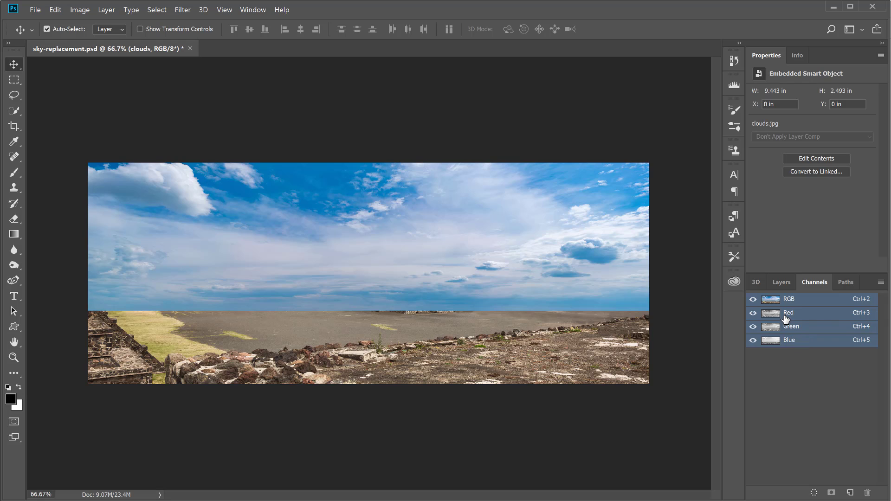
pyautogui.click(785, 317)
pyautogui.click(789, 340)
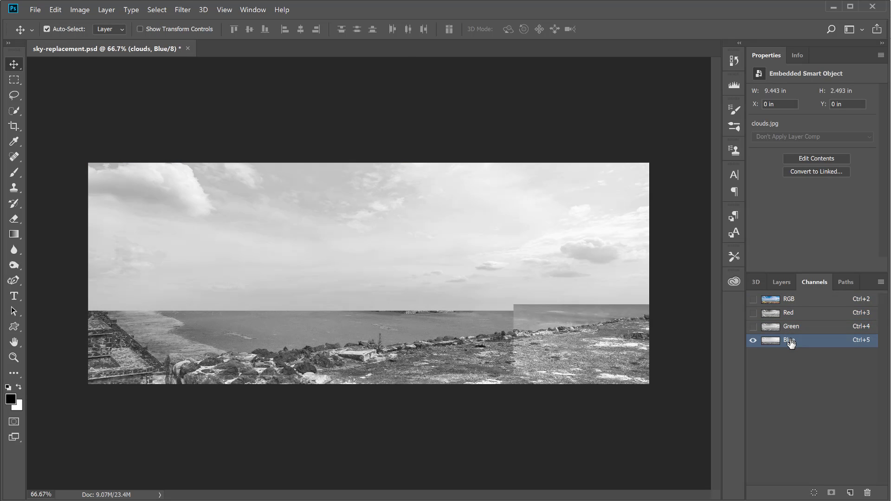
pyautogui.click(787, 329)
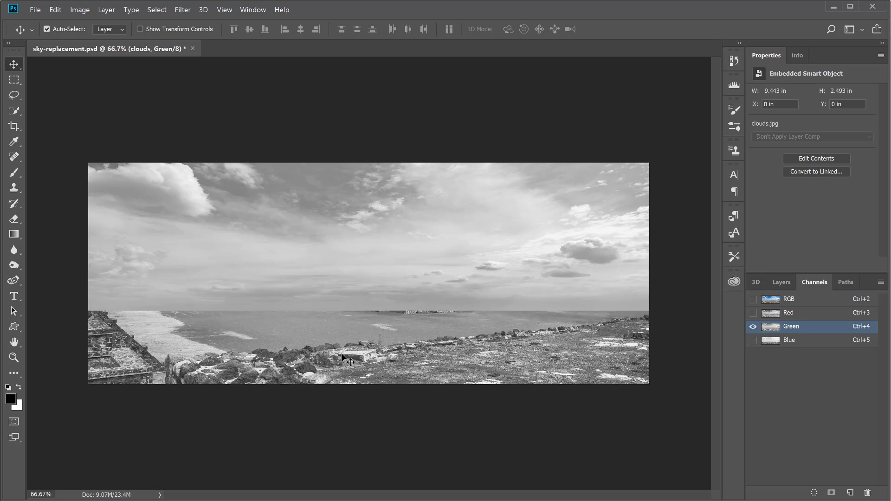
pyautogui.click(788, 299)
pyautogui.click(783, 283)
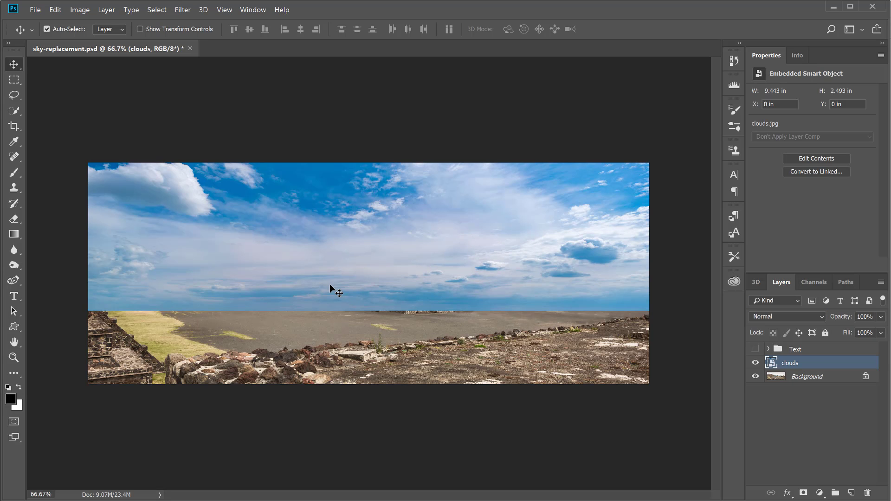
# Set the clouds layer's Blend If channel to Blue and raise the Underlying Layer's black point to 197
pyautogui.doubleClick(845, 366)
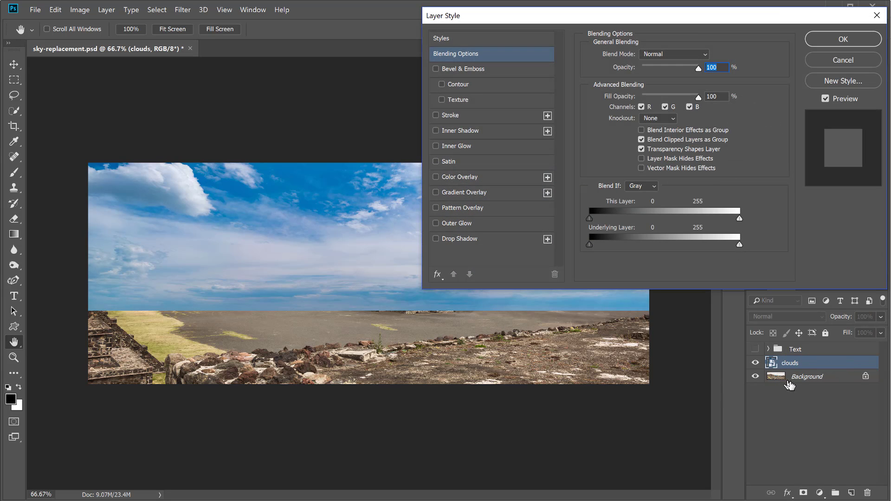
pyautogui.click(640, 186)
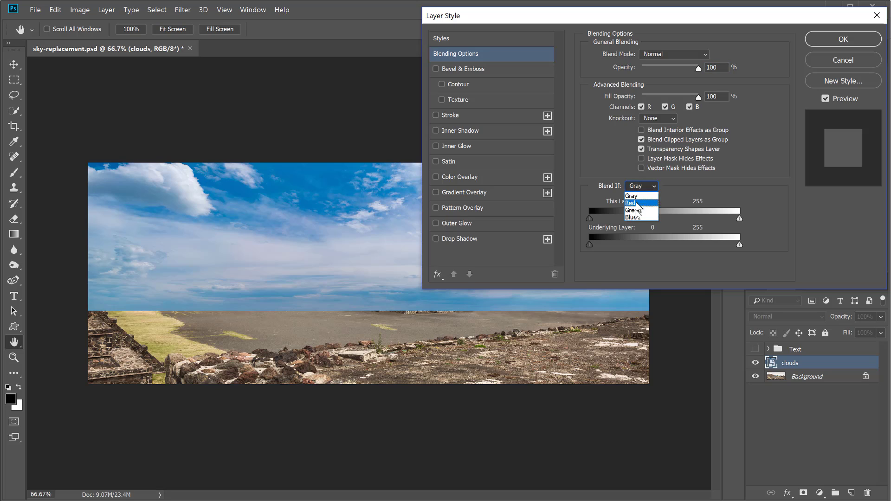
pyautogui.click(636, 219)
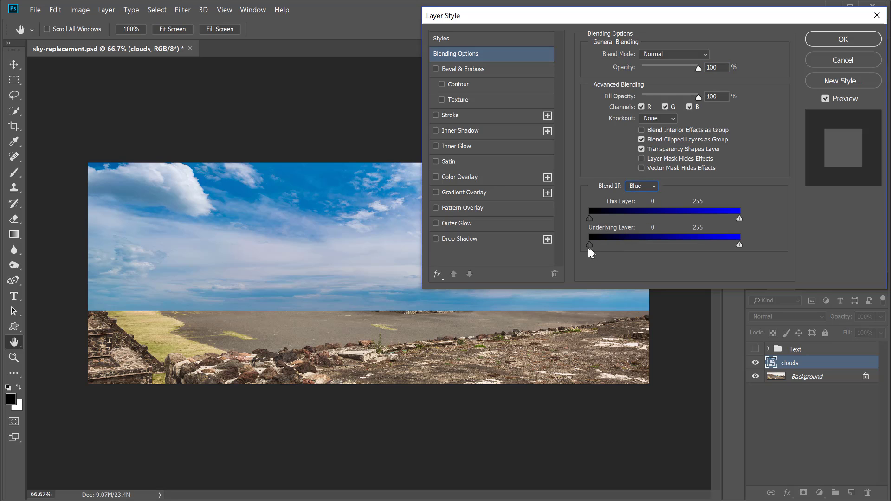
pyautogui.moveTo(588, 249); pyautogui.dragTo(667, 250)
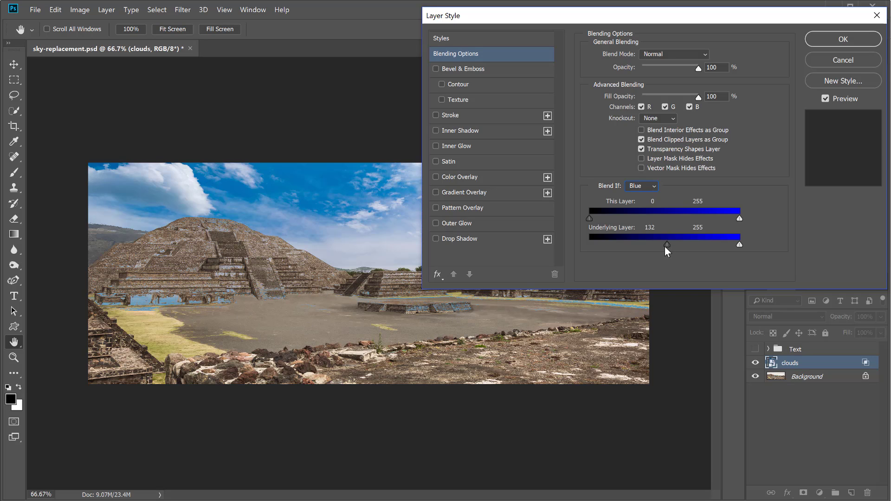
pyautogui.moveTo(671, 247); pyautogui.dragTo(705, 249)
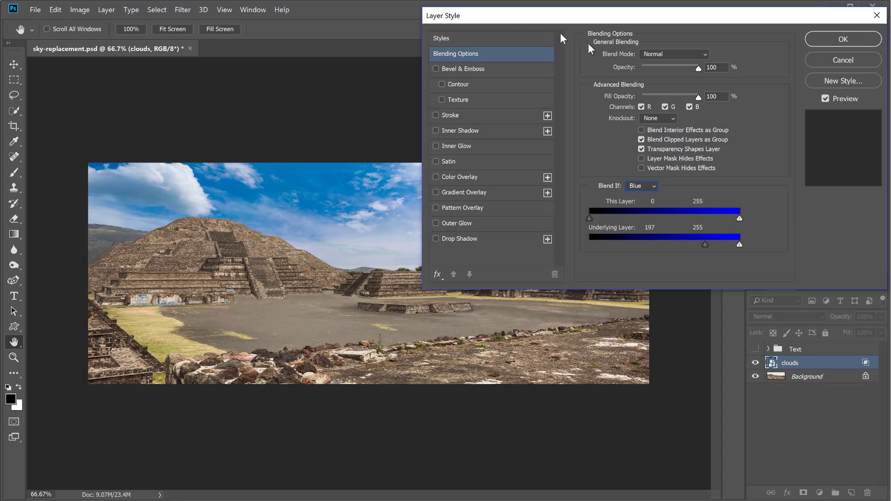
# Lower and split the Underlying Layer's black point for the Blue channel to 153 / 184 for a gradual transition
pyautogui.moveTo(515, 18); pyautogui.dragTo(700, 23)
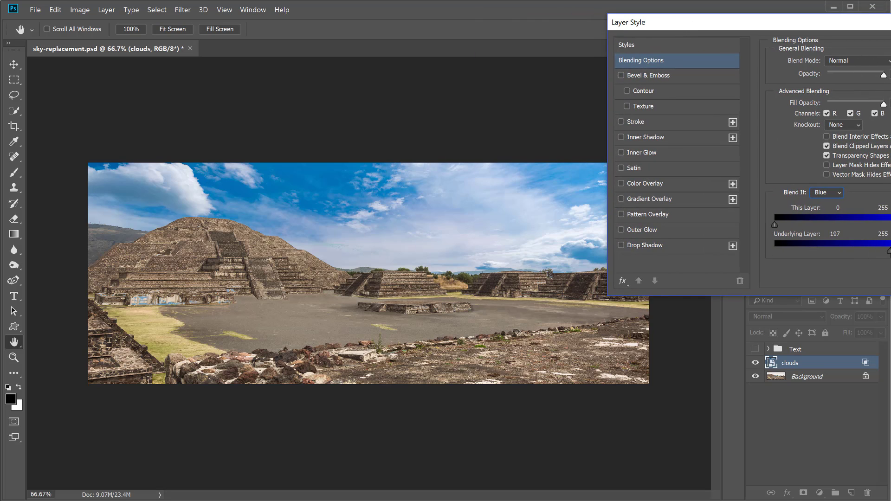
pyautogui.moveTo(889, 252); pyautogui.dragTo(884, 252)
pyautogui.moveTo(853, 24); pyautogui.dragTo(715, 30)
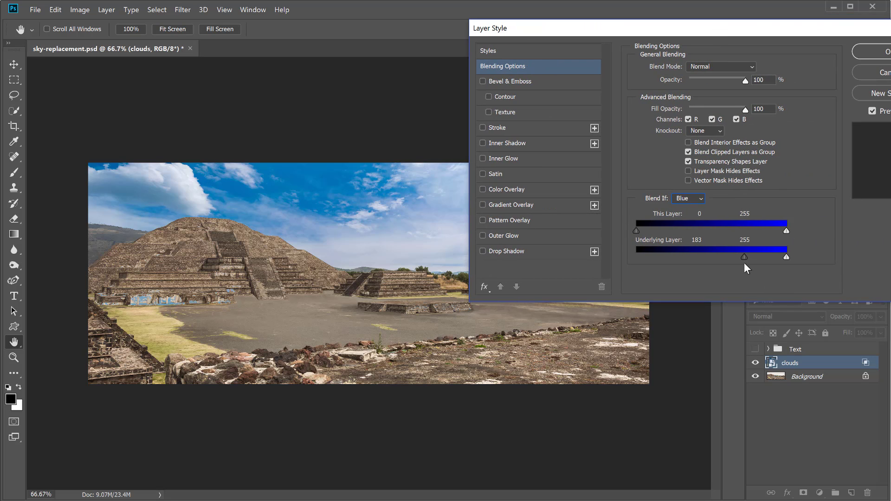
pyautogui.moveTo(745, 258); pyautogui.dragTo(727, 257)
# Try the Underlying Layer sliders with Blend If set to Red, and switch the Blend If channel to Gray
pyautogui.click(684, 201)
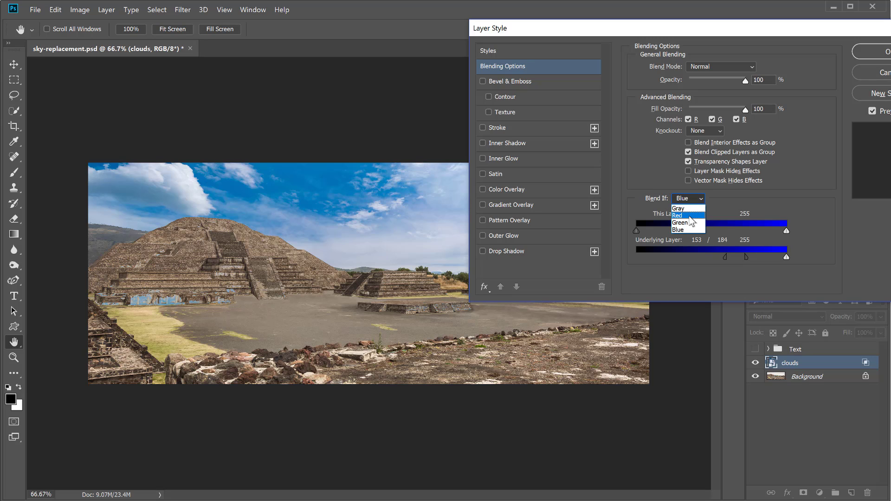
pyautogui.click(690, 217)
pyautogui.moveTo(636, 257); pyautogui.dragTo(611, 252)
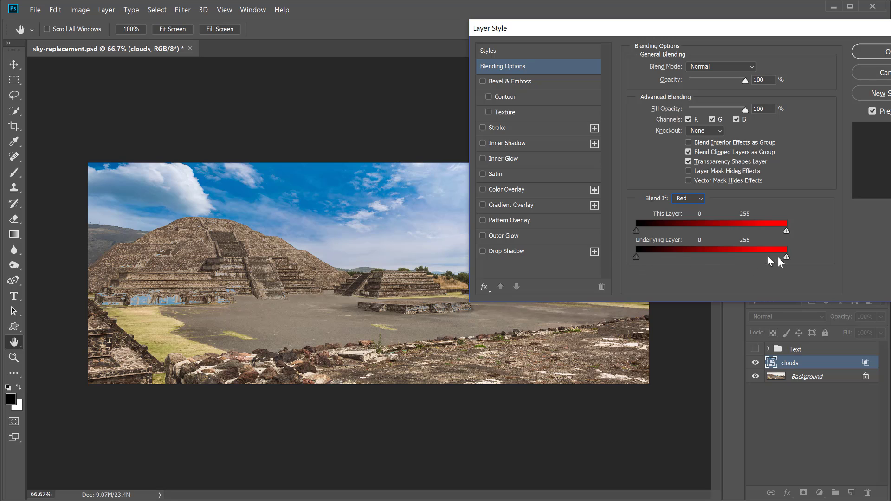
pyautogui.moveTo(784, 257)
pyautogui.mouseDown()
pyautogui.moveTo(730, 252)
pyautogui.moveTo(789, 260)
pyautogui.mouseUp()
pyautogui.moveTo(643, 256)
pyautogui.mouseDown()
pyautogui.moveTo(761, 265)
pyautogui.moveTo(635, 258)
pyautogui.mouseUp()
pyautogui.click(685, 200)
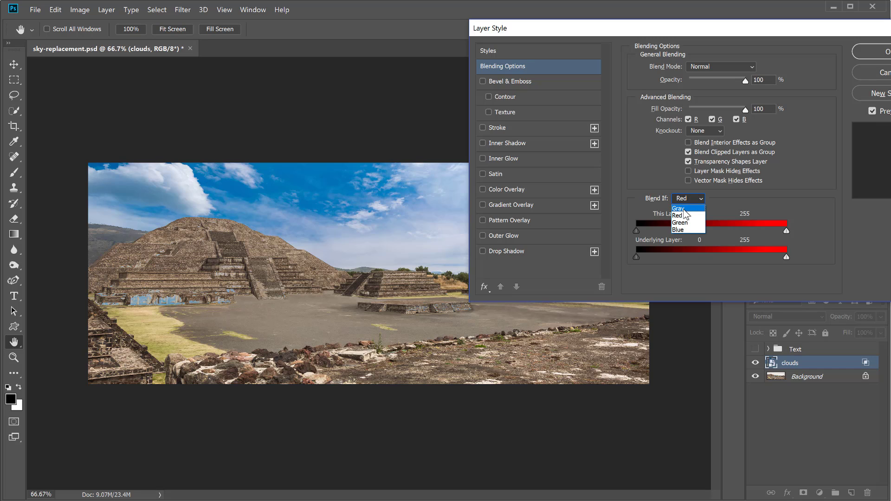
pyautogui.click(684, 209)
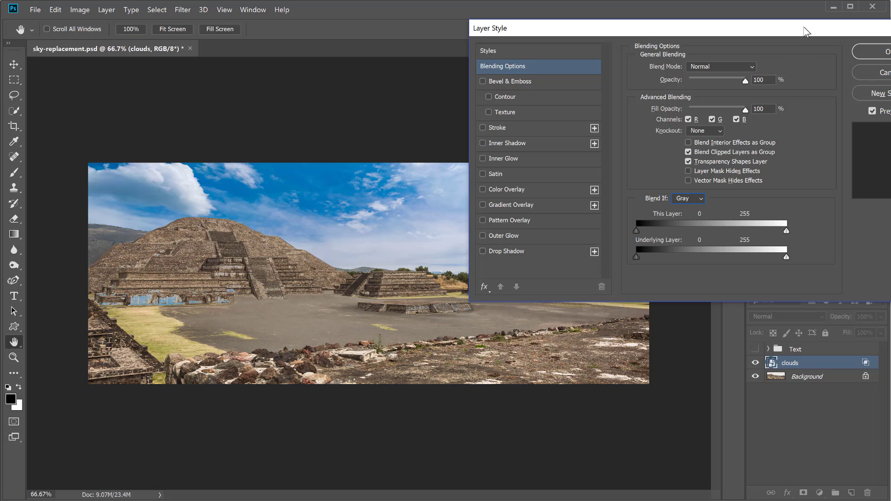
# Apply the clouds layer's blending options and move the clouds up to a Y position of -0.63 in
pyautogui.moveTo(803, 27); pyautogui.dragTo(520, 66)
pyautogui.click(630, 90)
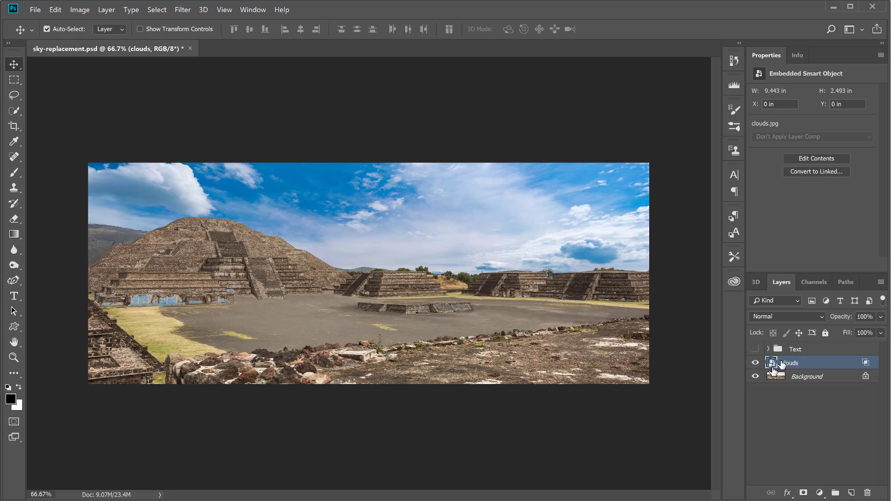
pyautogui.click(755, 363)
pyautogui.click(756, 363)
pyautogui.moveTo(528, 347); pyautogui.dragTo(533, 310)
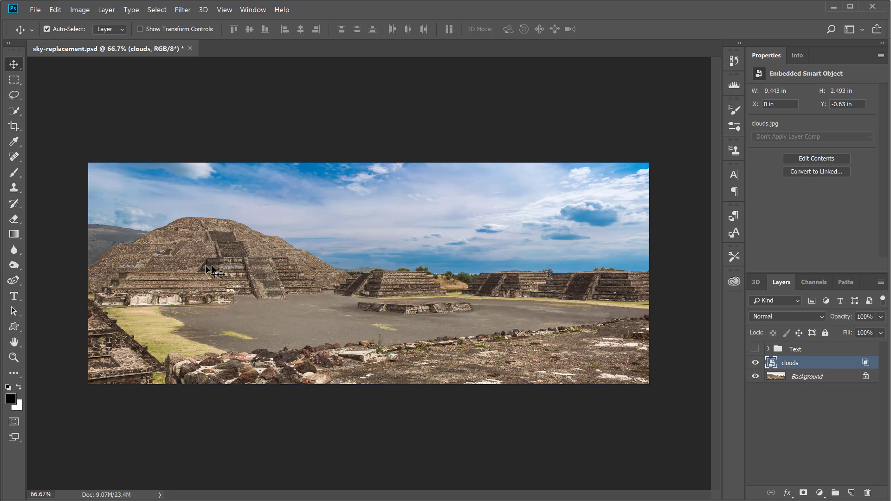
# Select the sky region with the Lasso tool and add a layer mask to the clouds layer that hides the foreground
pyautogui.click(14, 95)
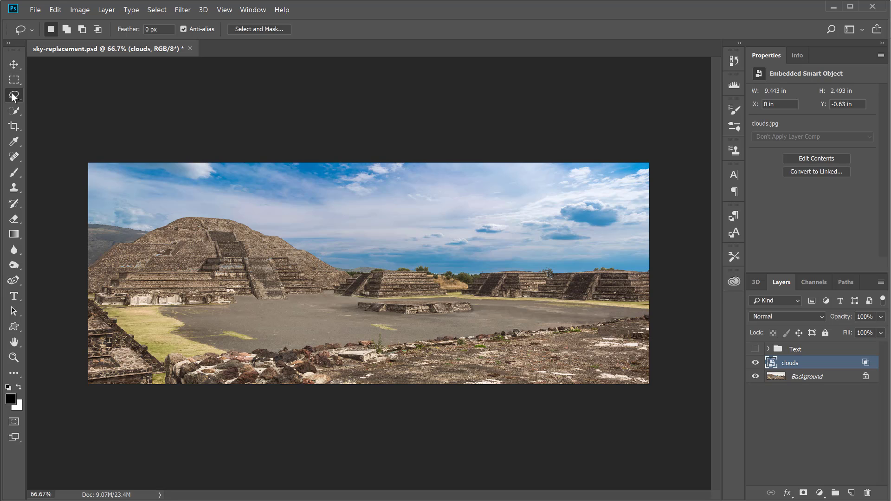
pyautogui.rightClick(16, 96)
pyautogui.click(51, 97)
pyautogui.moveTo(69, 234)
pyautogui.mouseDown()
pyautogui.moveTo(81, 248)
pyautogui.moveTo(150, 243)
pyautogui.moveTo(179, 230)
pyautogui.moveTo(237, 235)
pyautogui.moveTo(343, 287)
pyautogui.moveTo(385, 293)
pyautogui.moveTo(641, 296)
pyautogui.moveTo(661, 285)
pyautogui.moveTo(652, 166)
pyautogui.moveTo(633, 145)
pyautogui.moveTo(63, 137)
pyautogui.moveTo(60, 234)
pyautogui.moveTo(91, 256)
pyautogui.mouseUp()
pyautogui.click(803, 494)
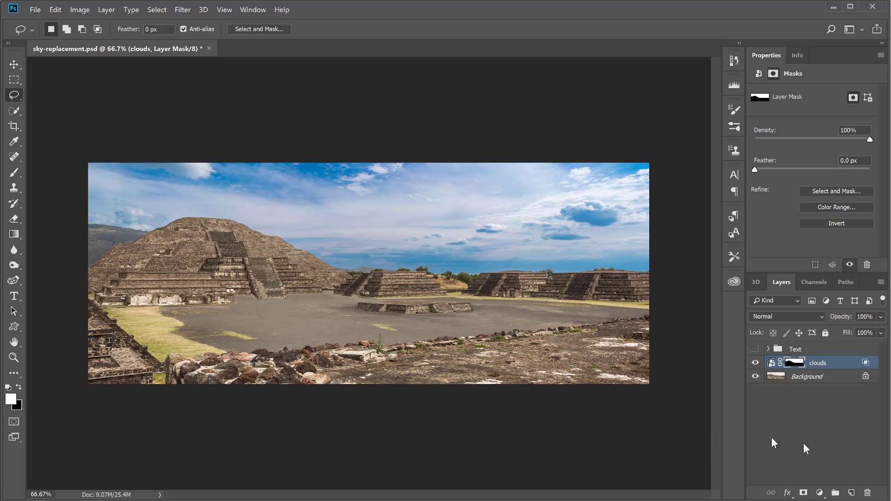
# Try a Curves adjustment clipped to the clouds layer with input 113 raised to output 151, and delete it
pyautogui.click(820, 493)
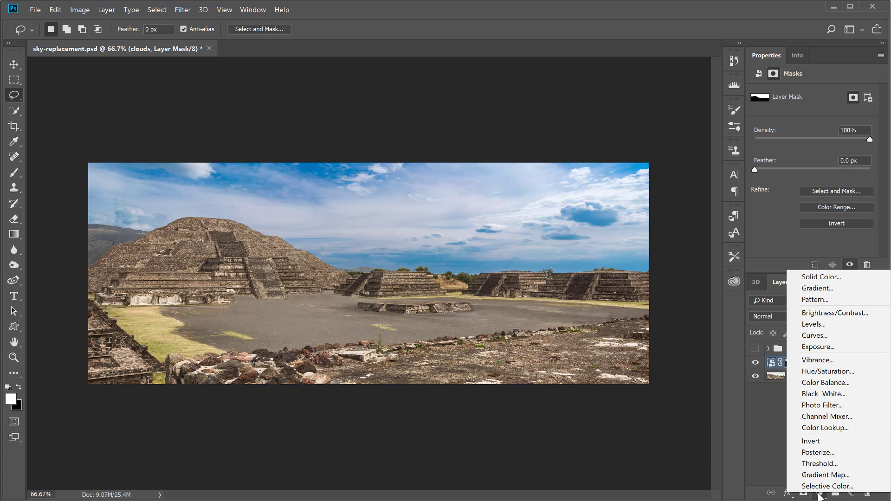
pyautogui.click(837, 340)
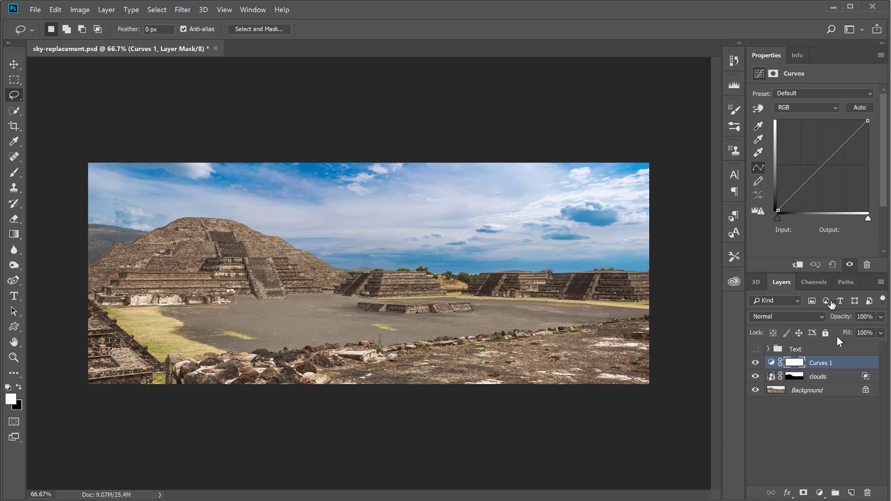
pyautogui.click(797, 267)
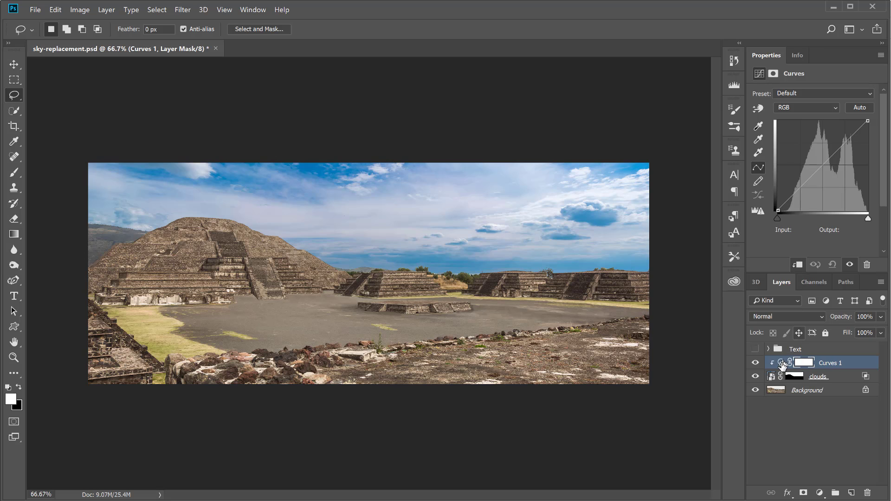
pyautogui.click(815, 180)
pyautogui.moveTo(815, 180); pyautogui.dragTo(818, 158)
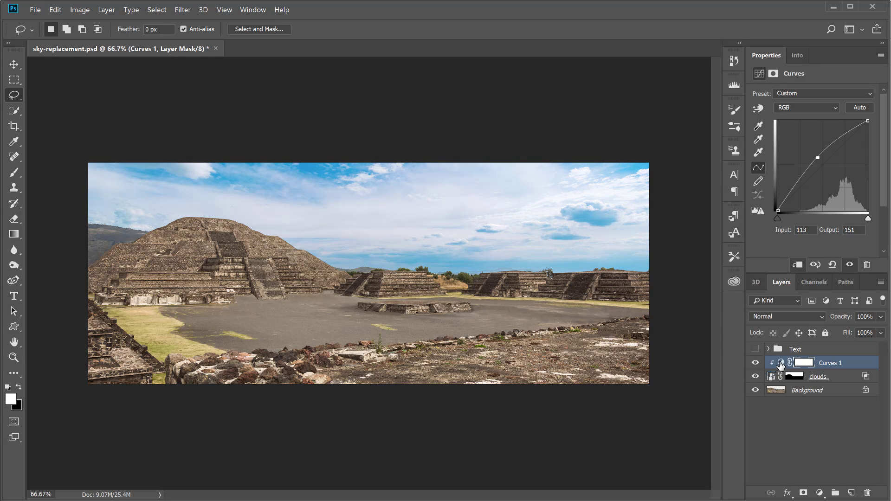
pyautogui.moveTo(781, 364); pyautogui.dragTo(868, 494)
# Add a Levels adjustment clipped to the clouds layer, set its midtones to 1.90, and compare against the original sky
pyautogui.click(818, 495)
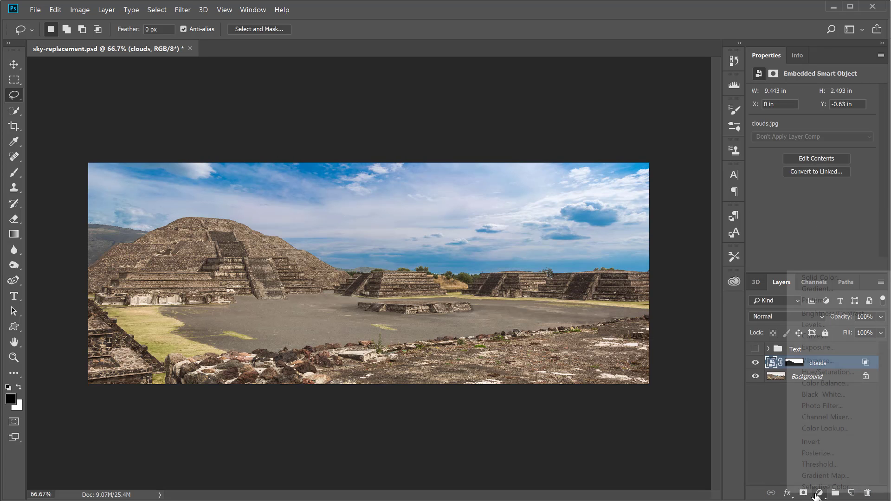
pyautogui.click(809, 324)
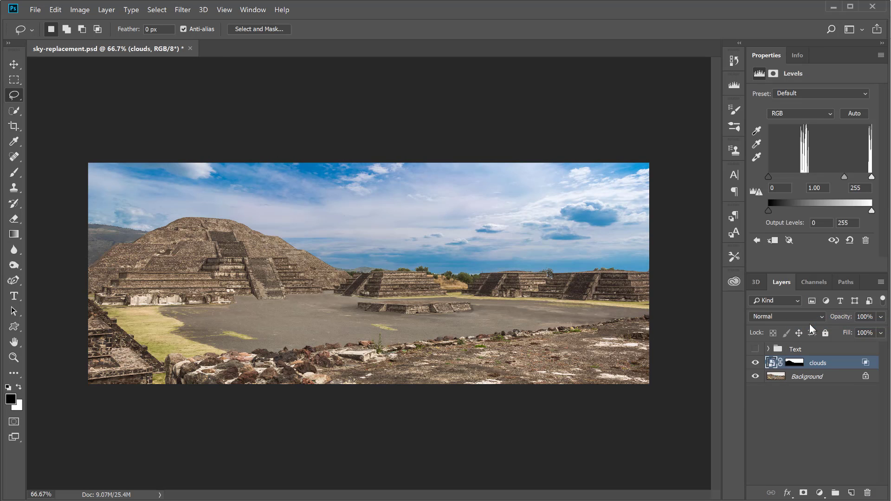
pyautogui.click(798, 268)
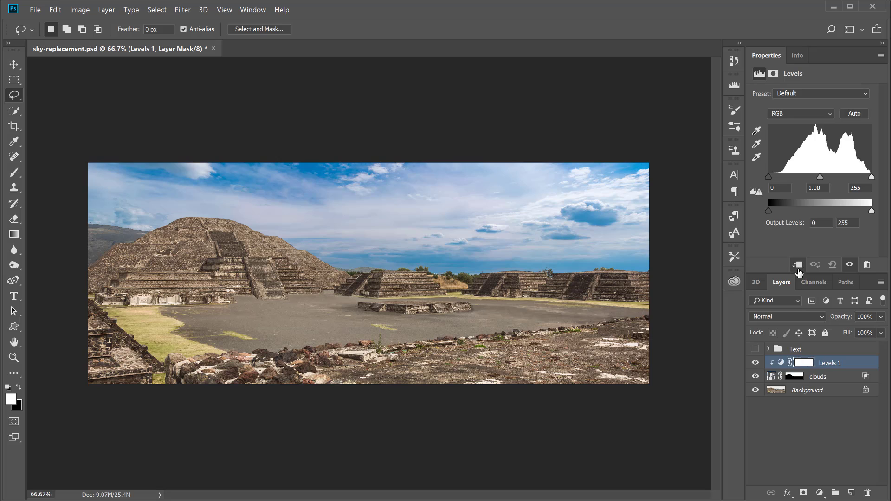
pyautogui.moveTo(820, 179); pyautogui.dragTo(805, 176)
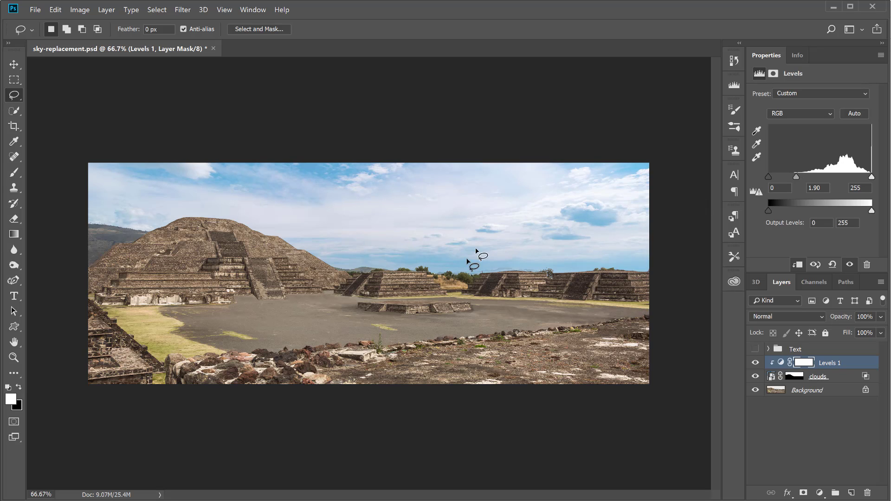
pyautogui.click(757, 377)
pyautogui.click(756, 377)
# Set the Levels adjustment's output black level to 16 and compare the image with the clouds hidden and shown
pyautogui.moveTo(769, 211); pyautogui.dragTo(784, 211)
pyautogui.moveTo(872, 211)
pyautogui.mouseDown()
pyautogui.moveTo(845, 212)
pyautogui.moveTo(886, 213)
pyautogui.mouseUp()
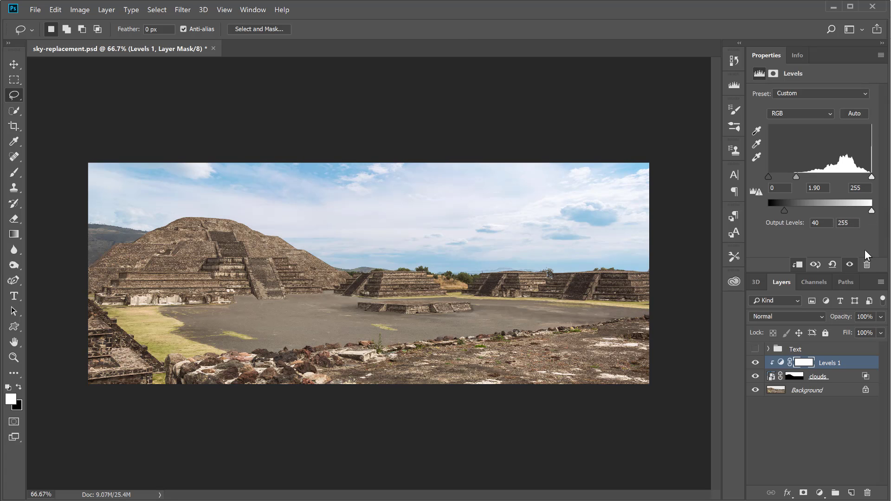
pyautogui.moveTo(777, 209); pyautogui.dragTo(775, 210)
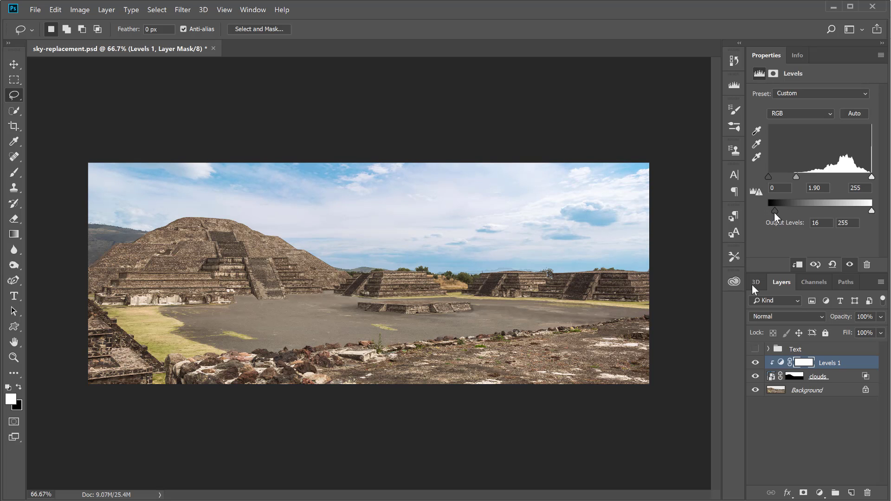
pyautogui.click(756, 377)
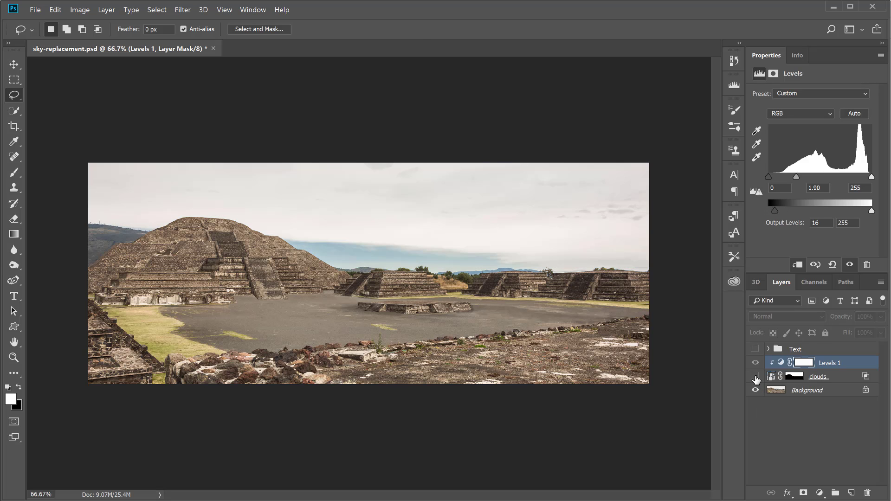
pyautogui.click(756, 377)
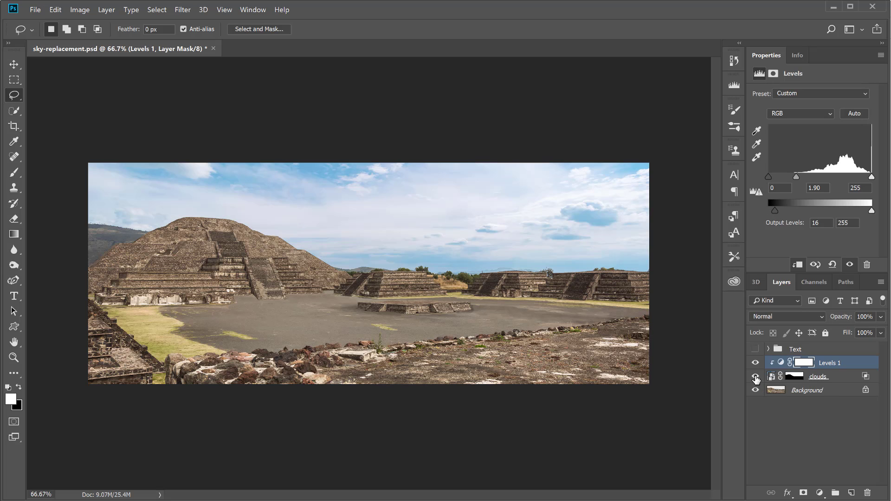